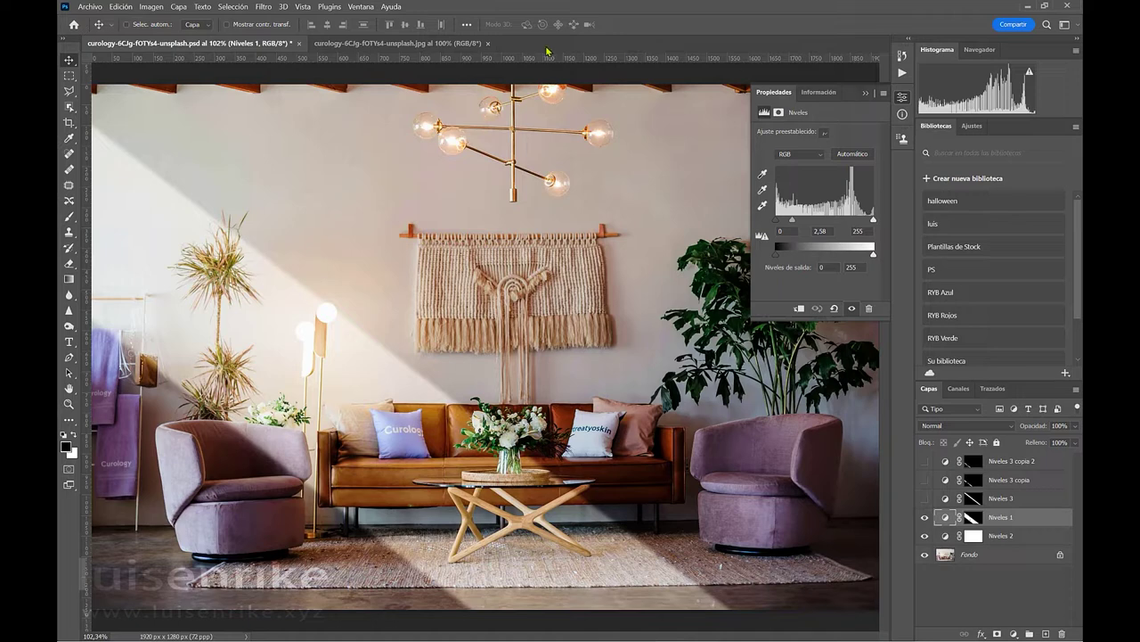
Add a Levels adjustment over the room photo in the JPG document and darken its midtones to 0.52
left_click(412, 43)
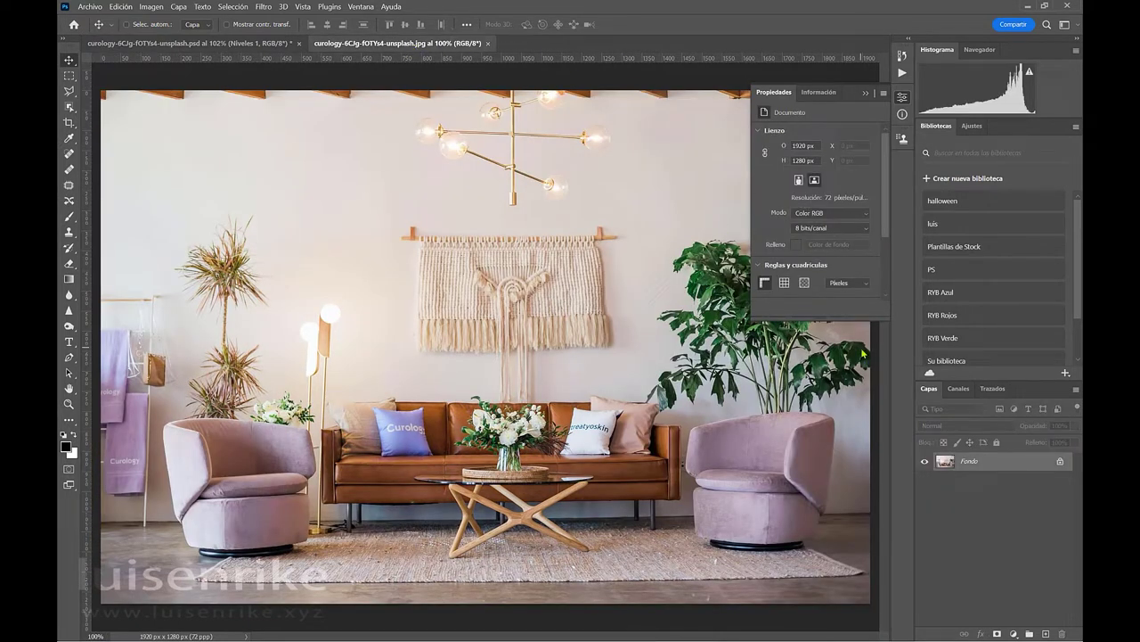
left_click(1014, 633)
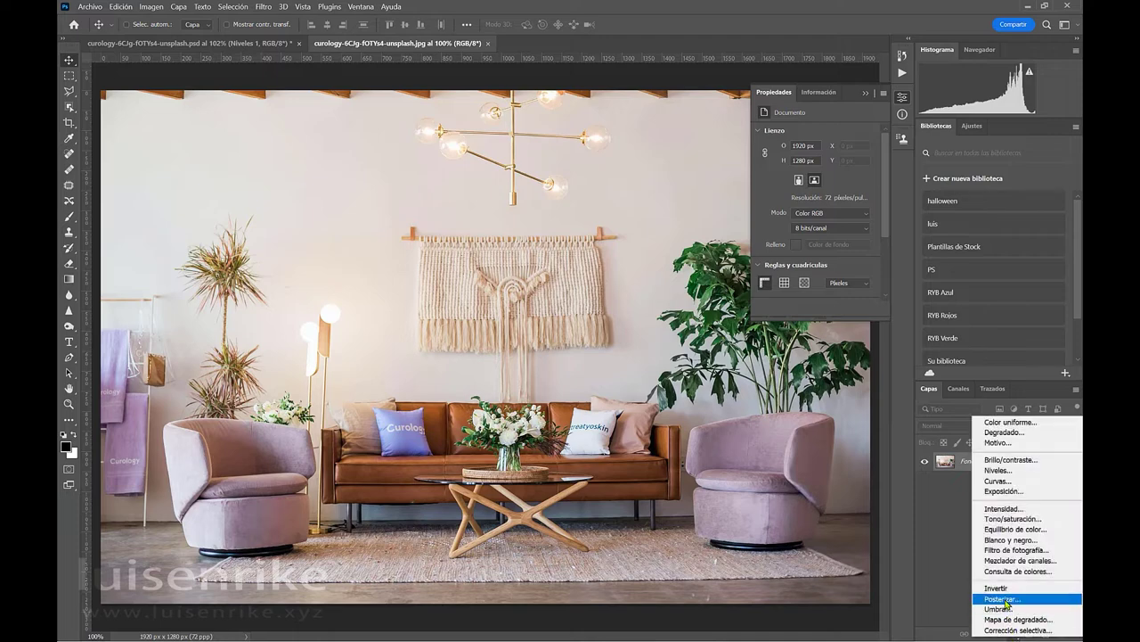
left_click(1005, 470)
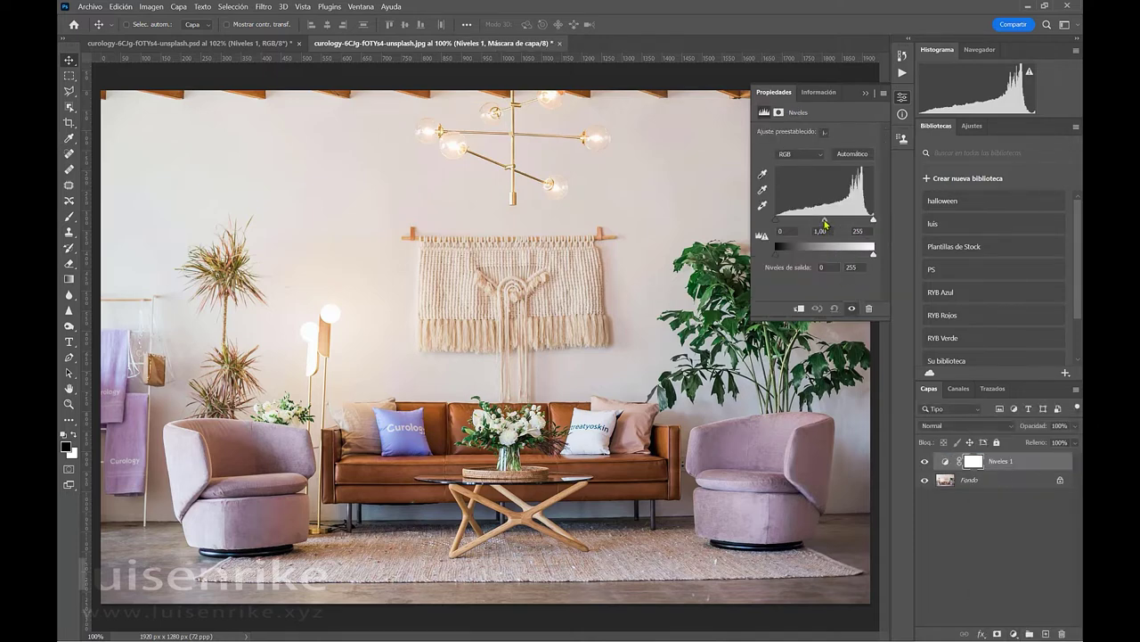
left_click_drag(825, 221, 839, 228)
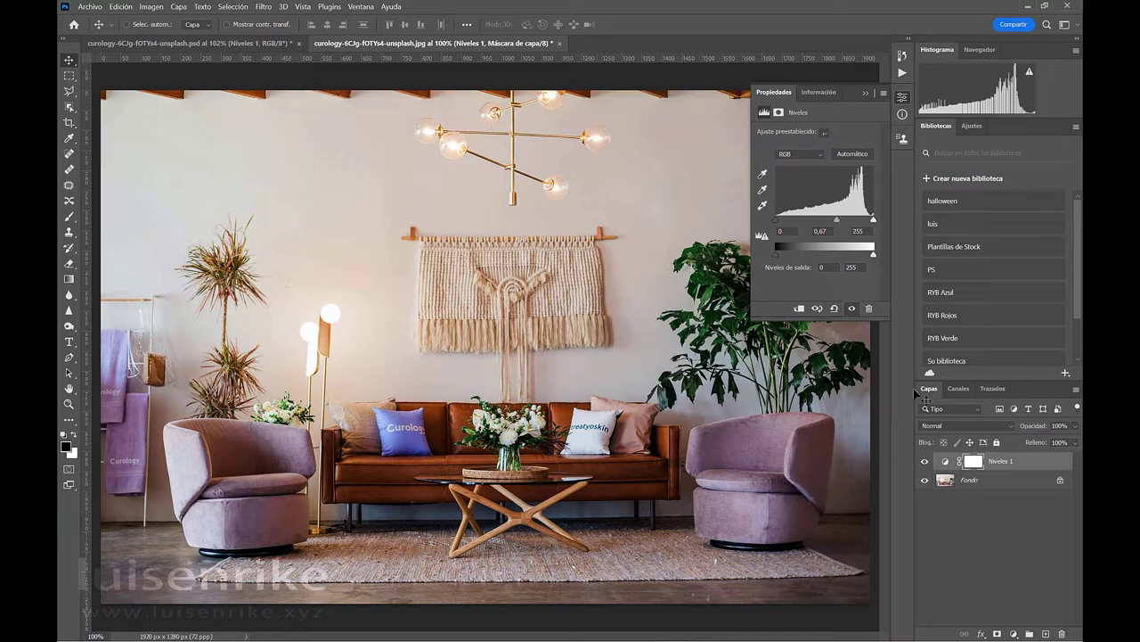
left_click(924, 462)
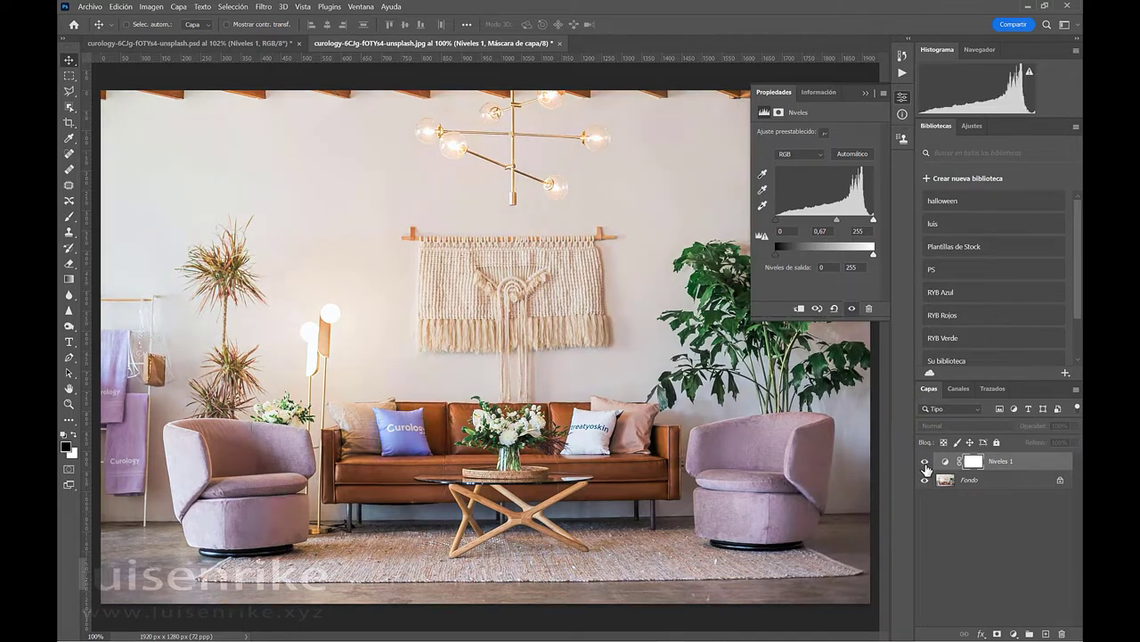
left_click(925, 462)
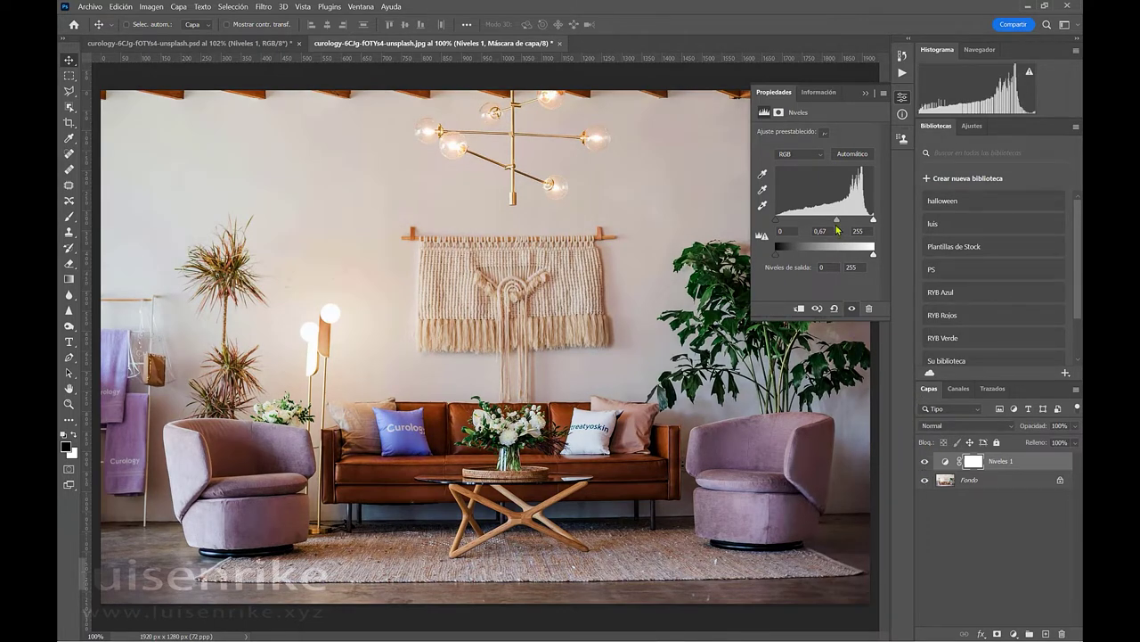
left_click_drag(837, 224, 846, 231)
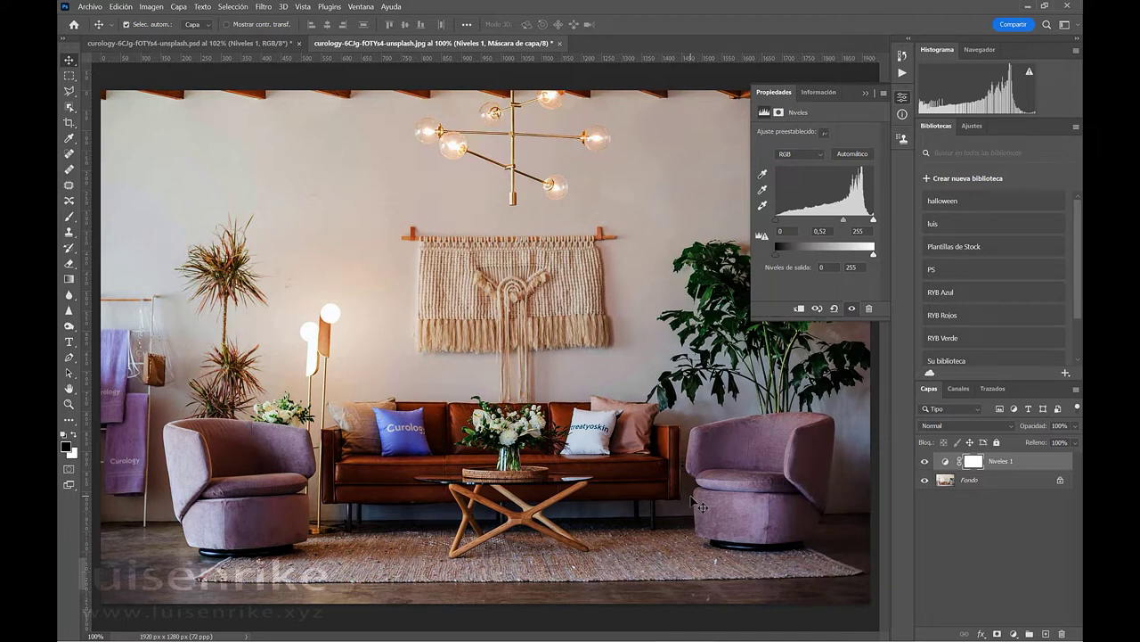
Select a wide diagonal band from the left wall to the lower-right floor and brighten it with a Levels adjustment, midtones 2.87
scroll(701, 507, "down", 2)
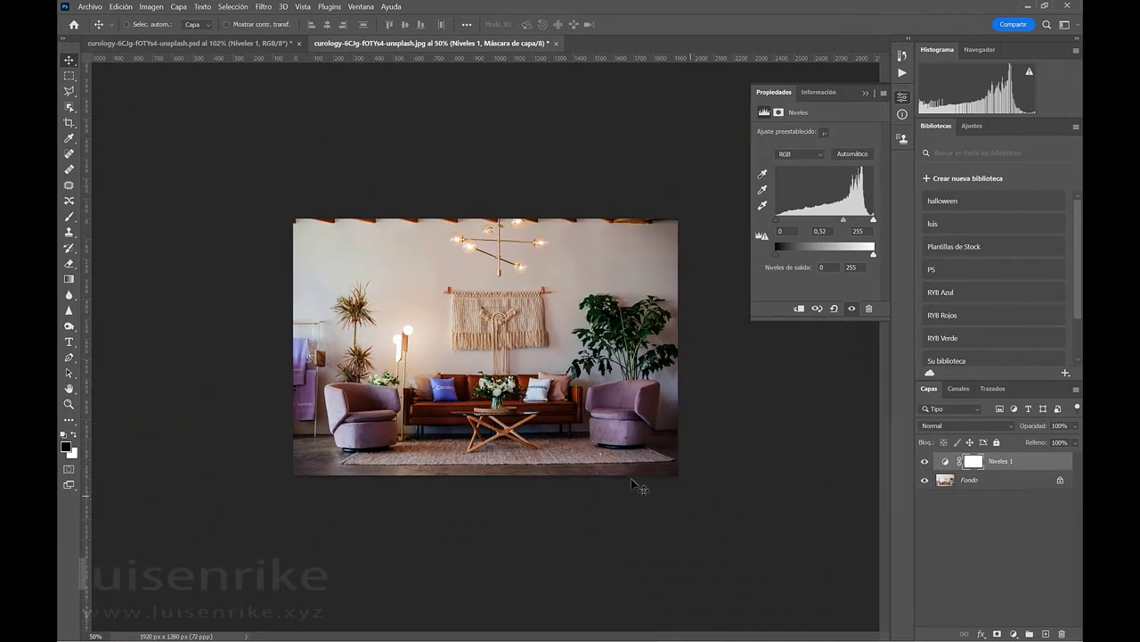
left_click(69, 91)
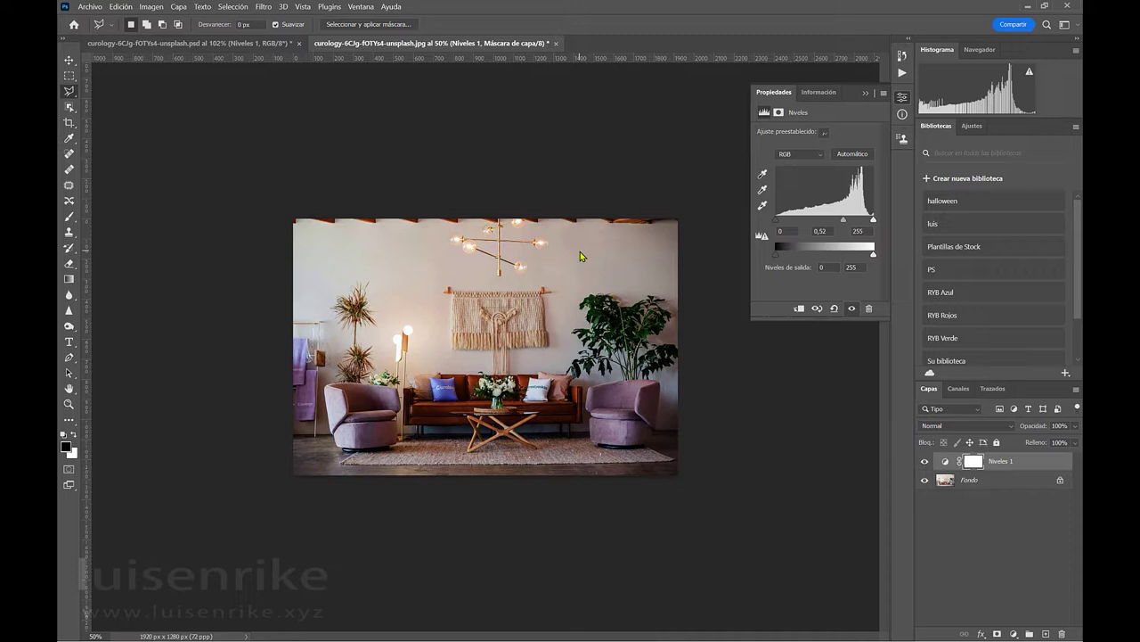
left_click(267, 260)
left_click(615, 435)
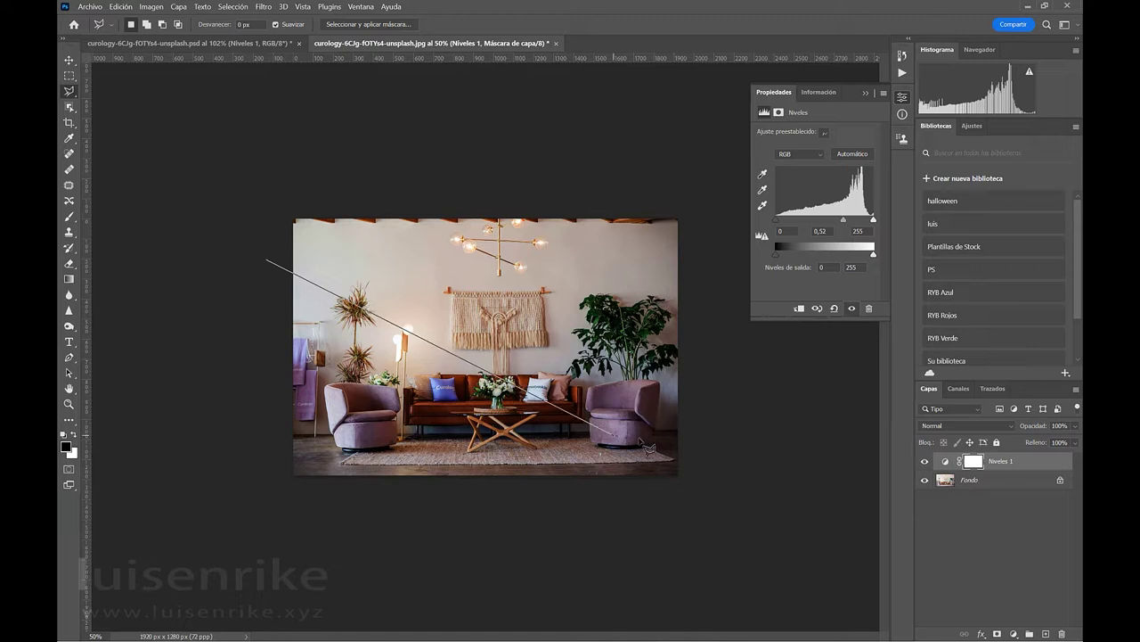
left_click(708, 482)
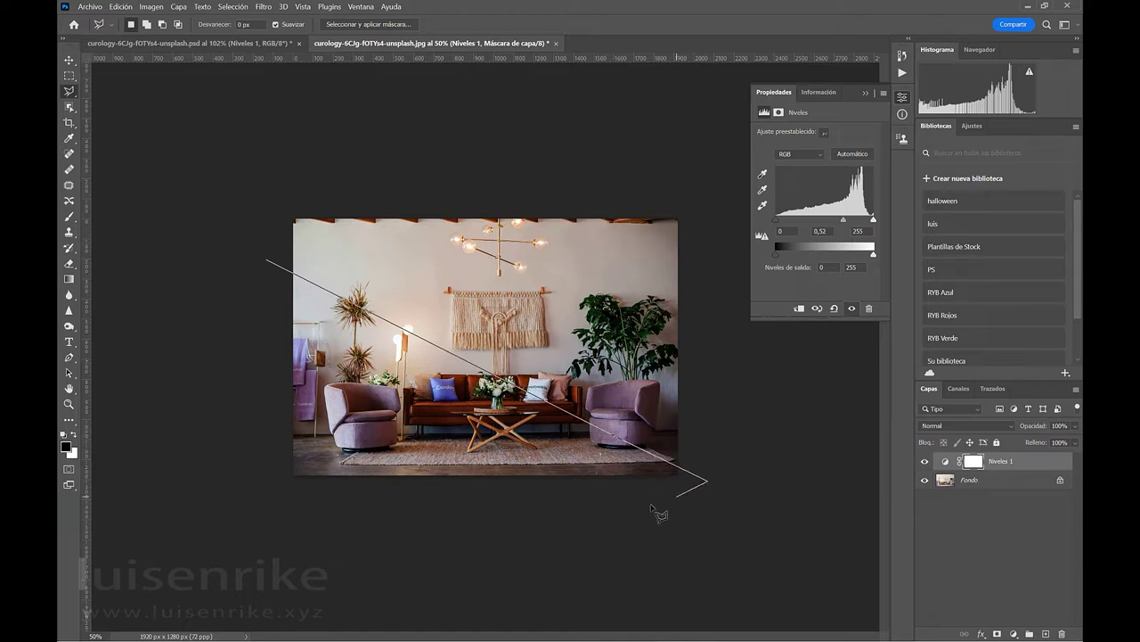
left_click(579, 484)
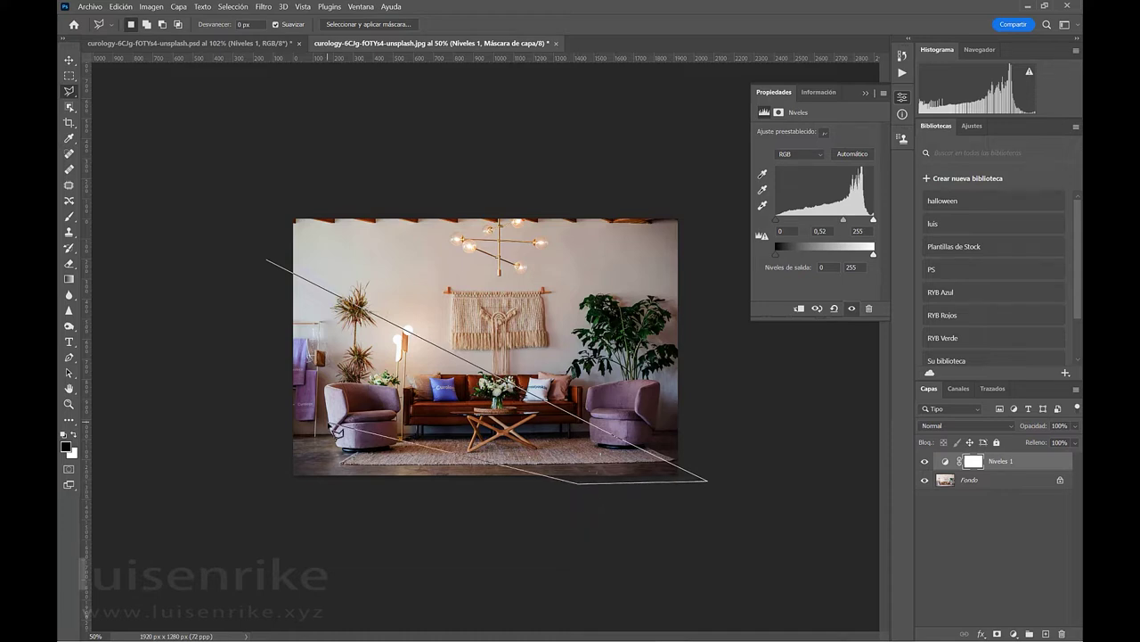
left_click(210, 311)
left_click(267, 261)
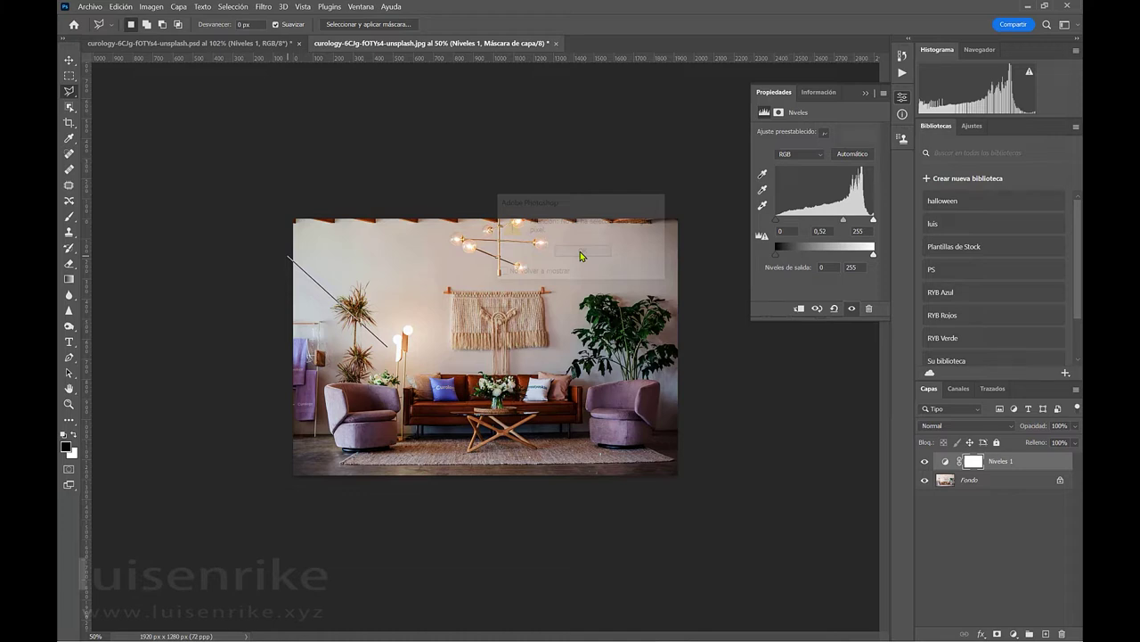
left_click(580, 251)
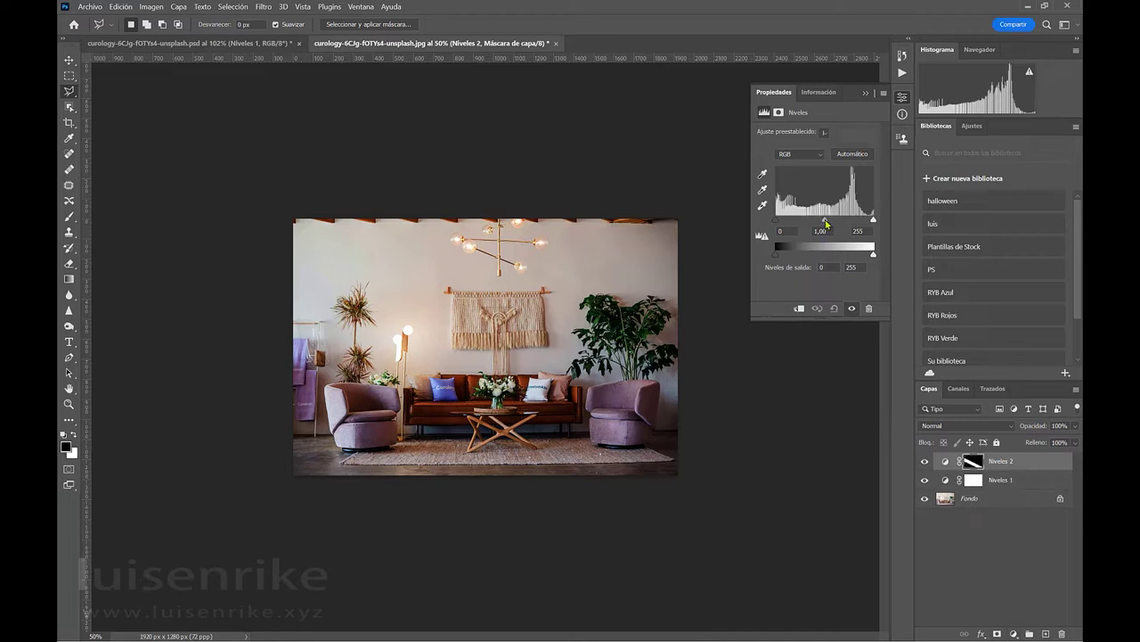
left_click_drag(824, 219, 791, 236)
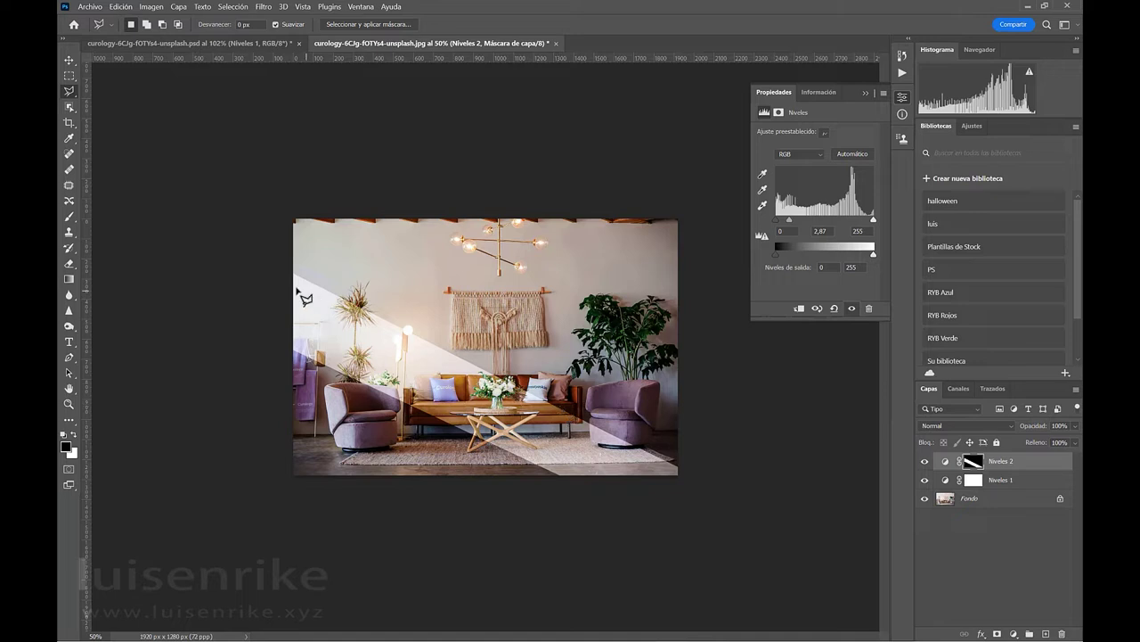
Select a narrower diagonal band just above the light beam and brighten it with a new Levels adjustment, midtones 1.69
left_click(286, 263)
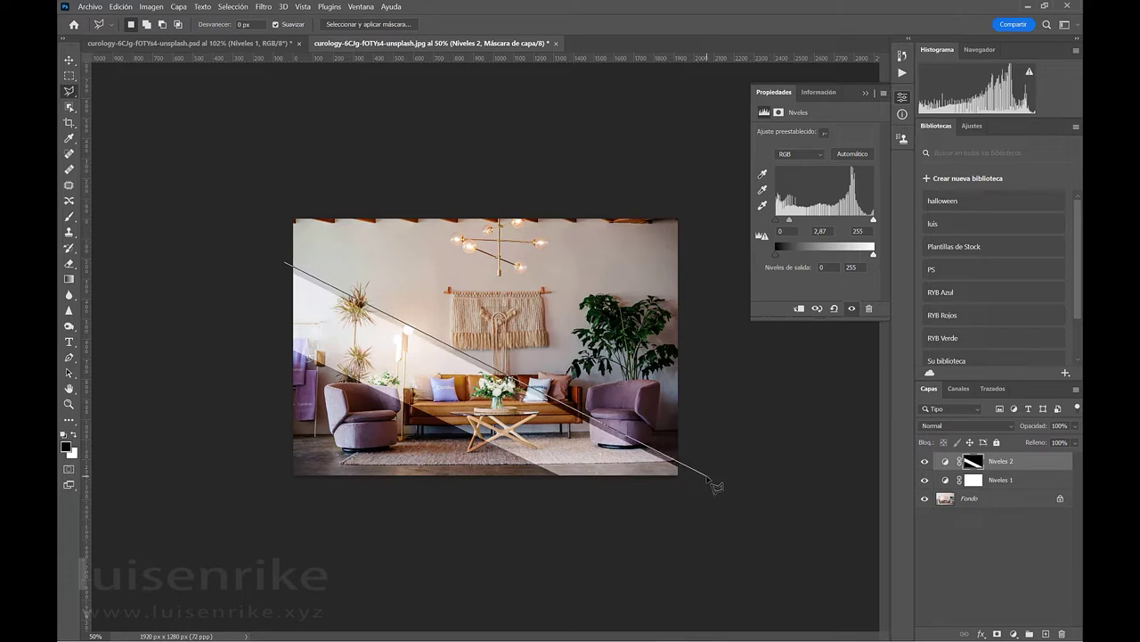
left_click(707, 474)
left_click(709, 439)
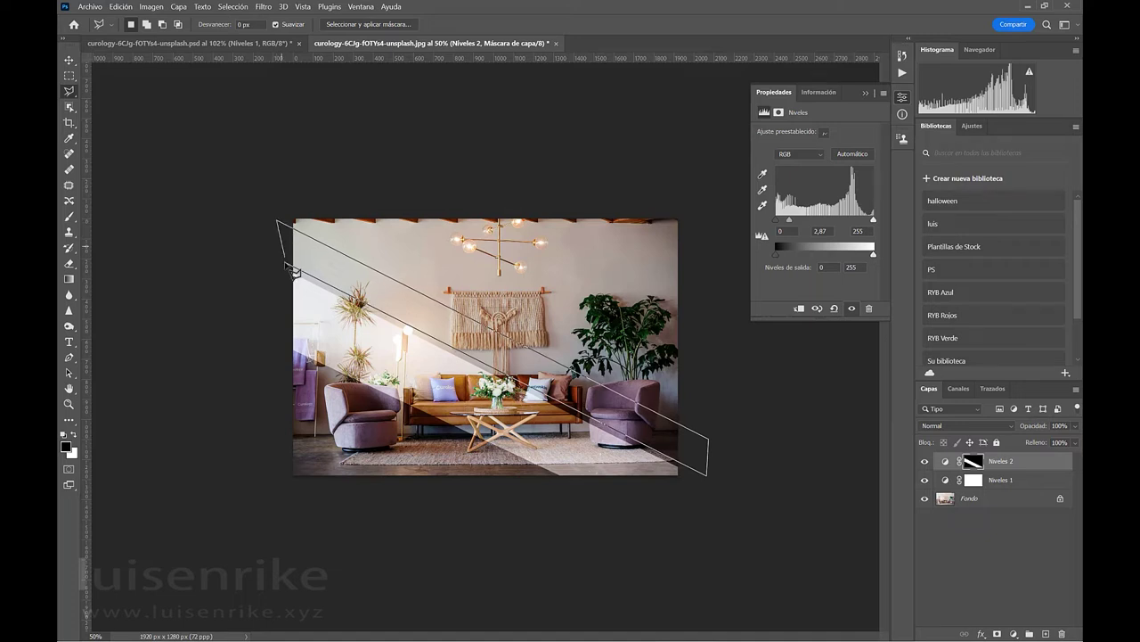
left_click(289, 266)
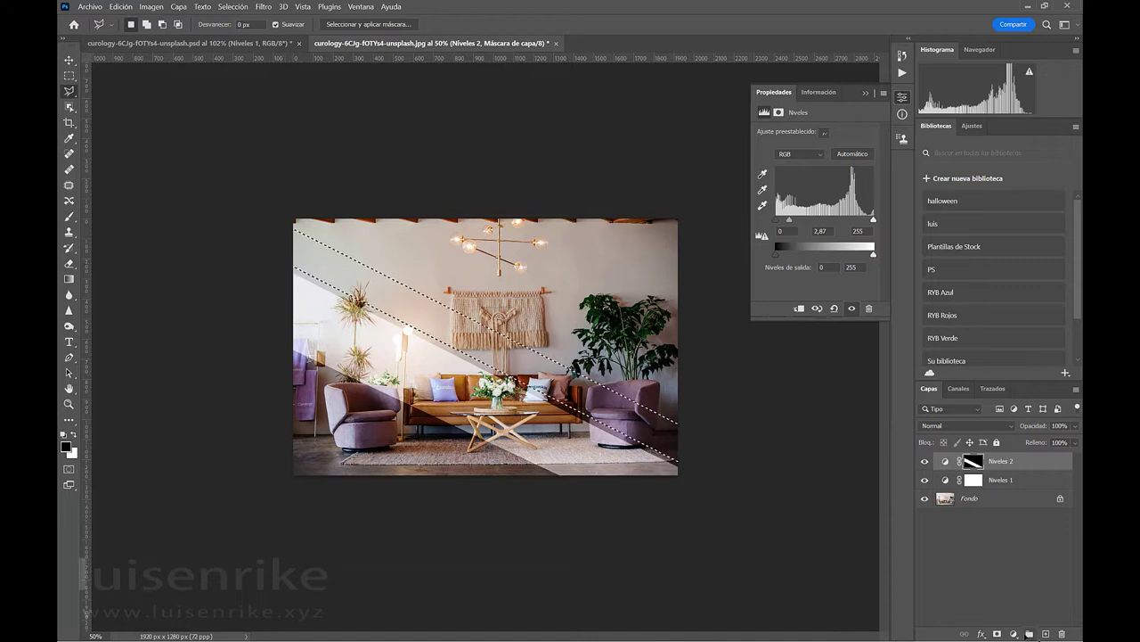
left_click(1014, 632)
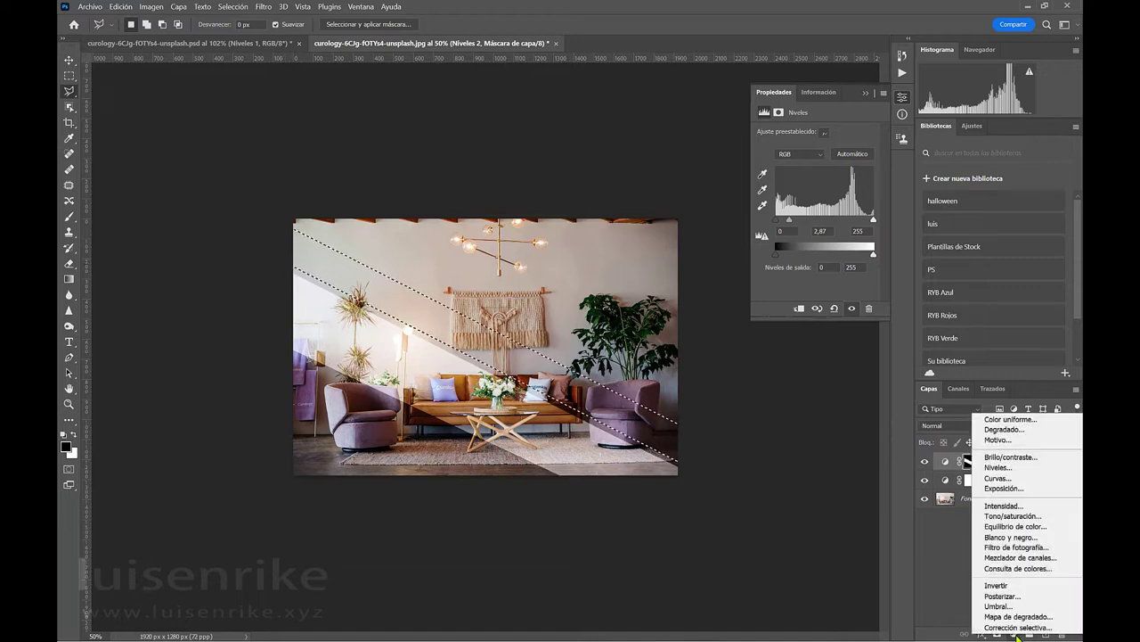
left_click(1030, 469)
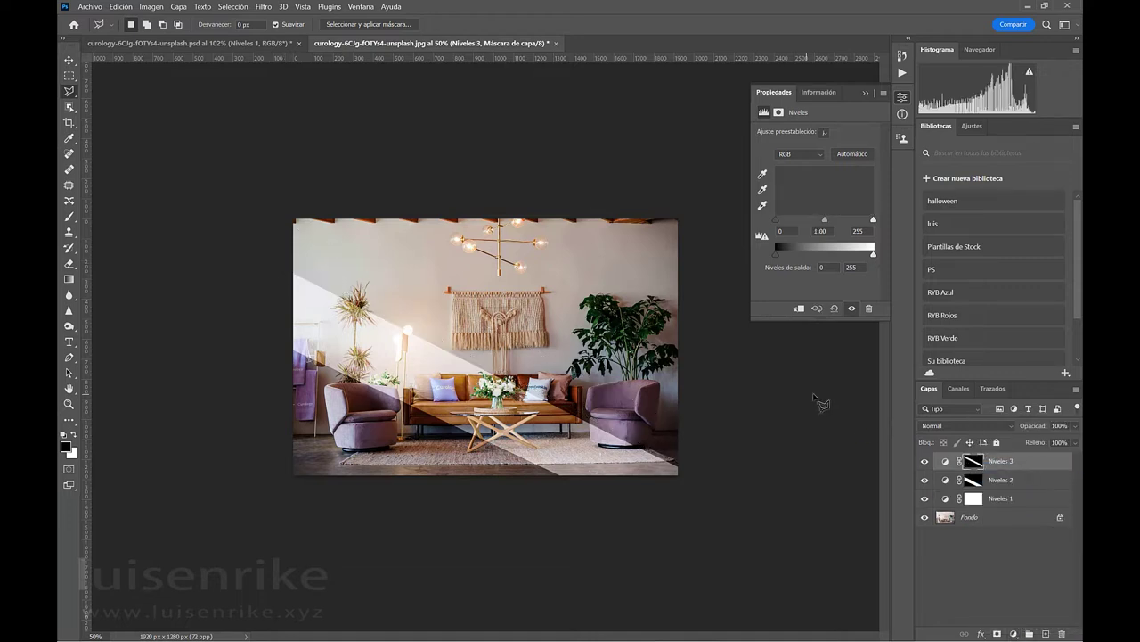
left_click_drag(825, 220, 808, 227)
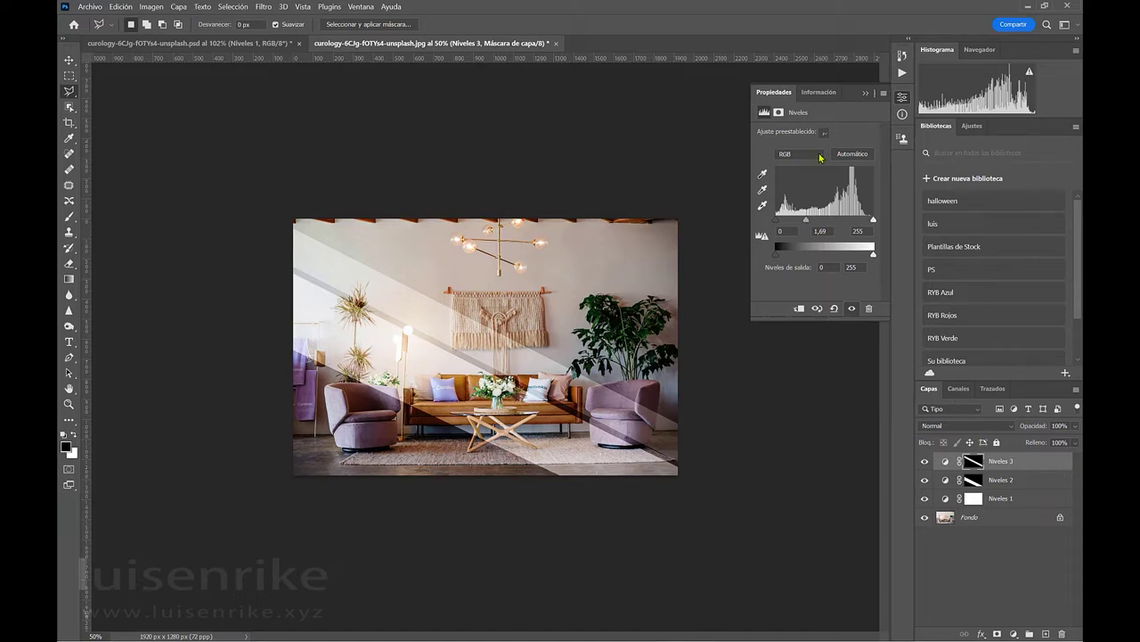
Feather the layer mask of Niveles 3 to soften the upper band's edges
left_click(779, 112)
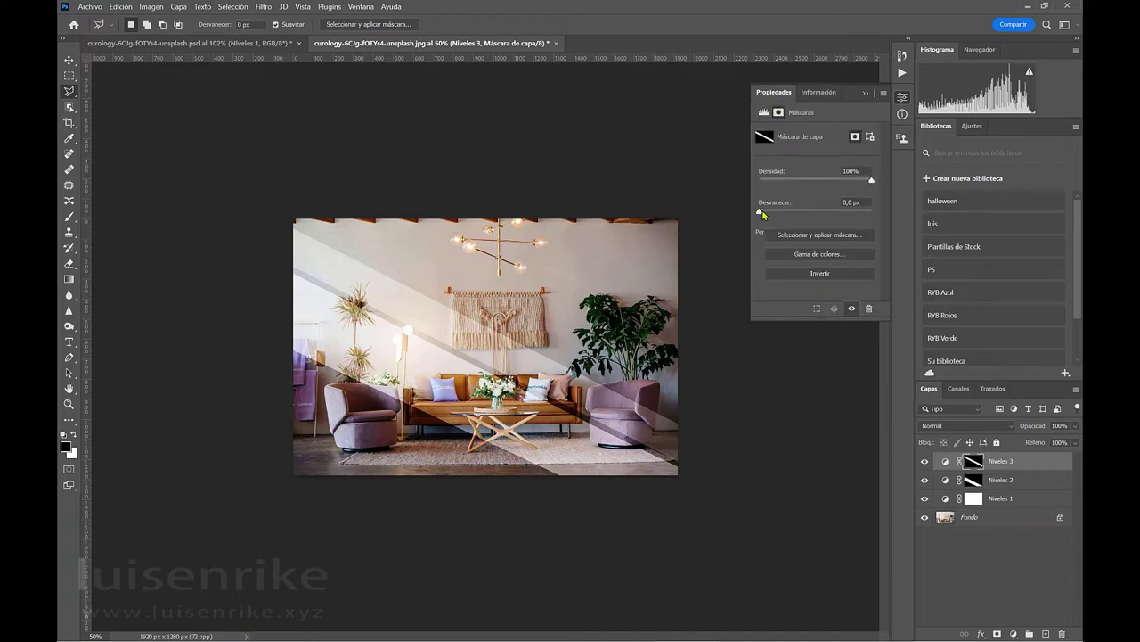
left_click_drag(760, 211, 796, 219)
left_click_drag(796, 218, 801, 216)
left_click_drag(805, 217, 806, 218)
Feather the layer mask of Niveles 2 by 4.2 px to soften the main light beam's edges
left_click(946, 479)
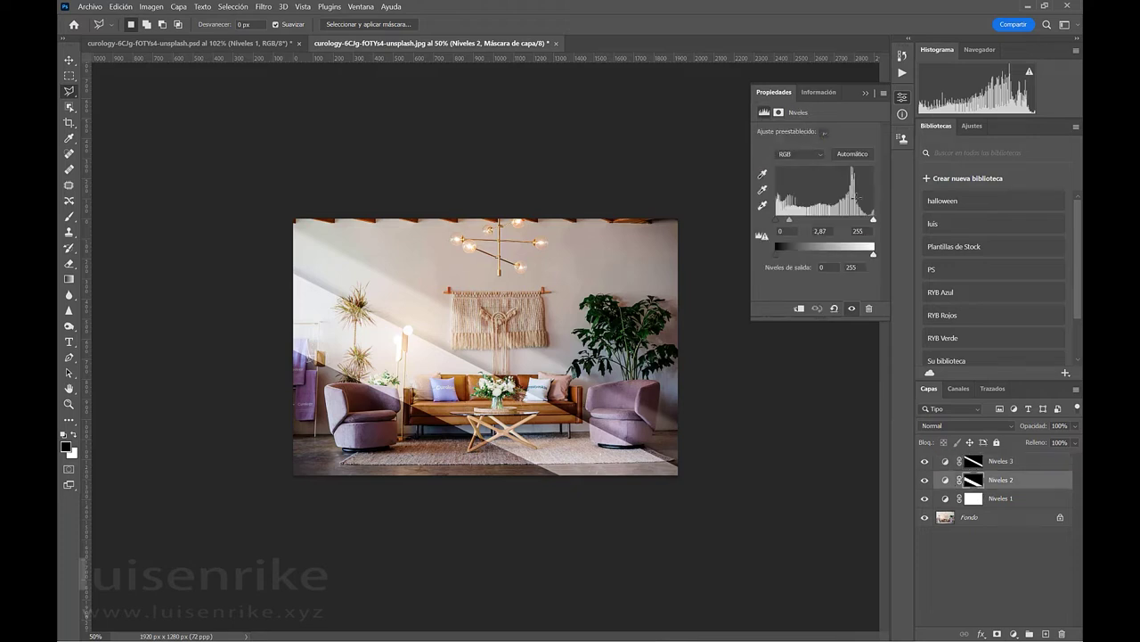
left_click(779, 113)
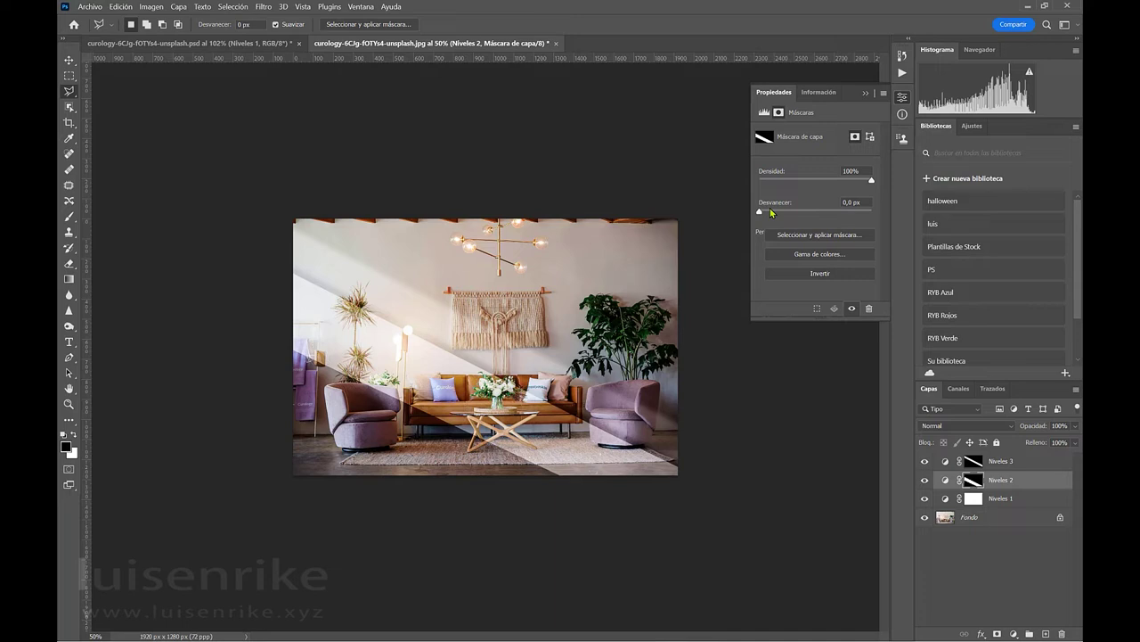
left_click(771, 215)
left_click_drag(782, 215, 786, 217)
Compare the lit scene with the original photo by hiding and restoring all Levels layers
left_click(926, 522, "alt")
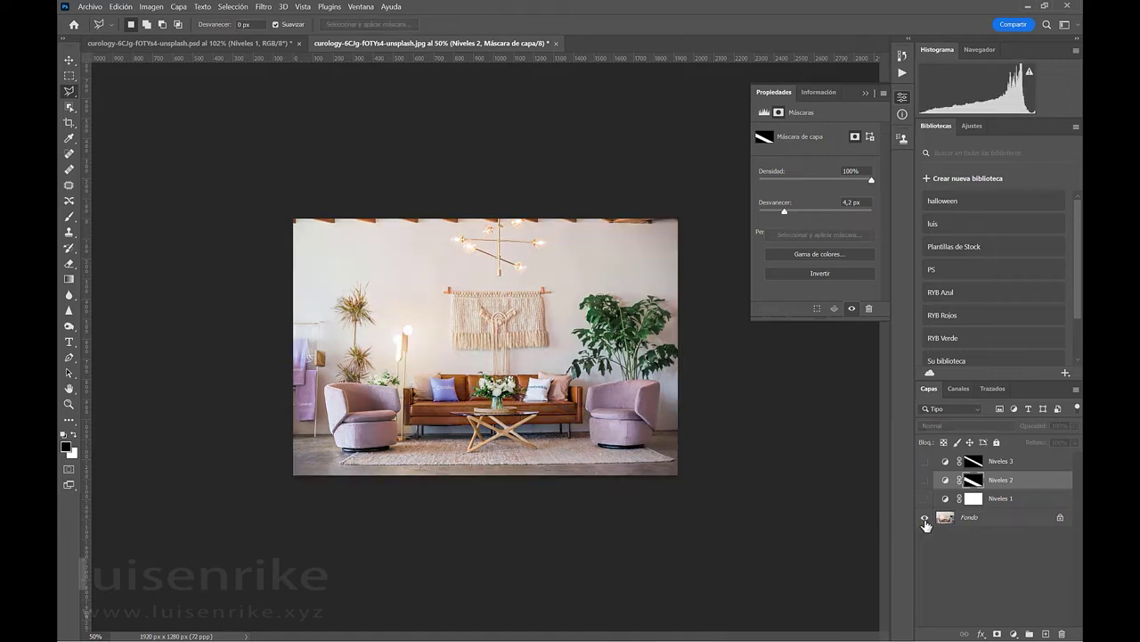
left_click(925, 523, "alt")
left_click(926, 522, "alt")
left_click(926, 522, "alt")
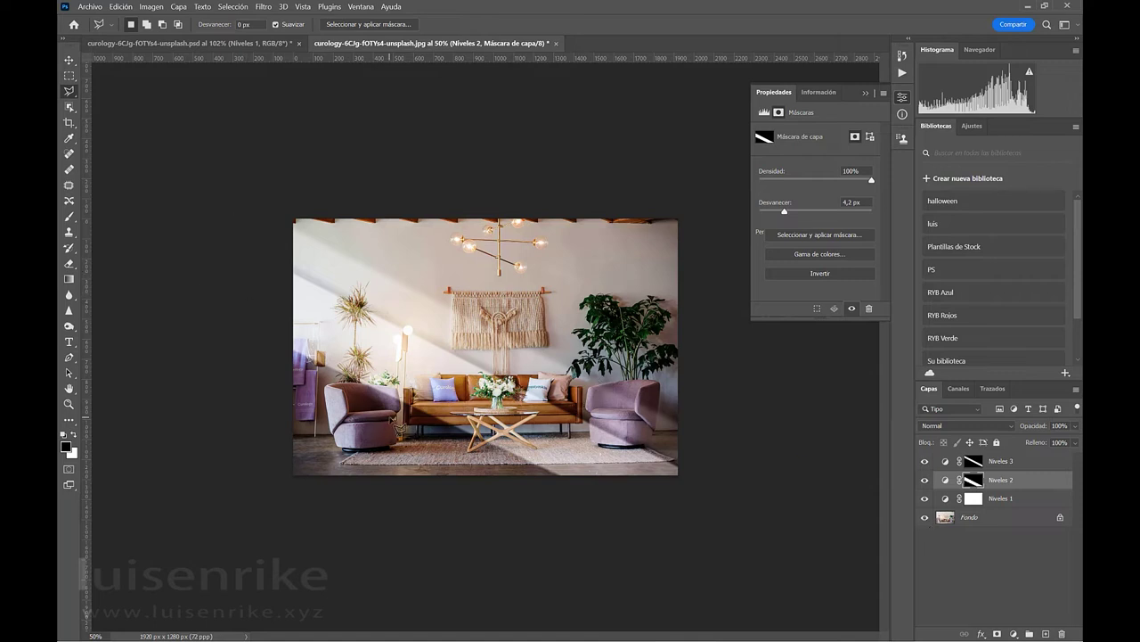
Select a diagonal band across the left armchair and rug and brighten it with a new Levels adjustment, midtones 9.99
right_click(68, 91)
left_click(287, 358)
left_click(550, 483)
left_click(494, 496)
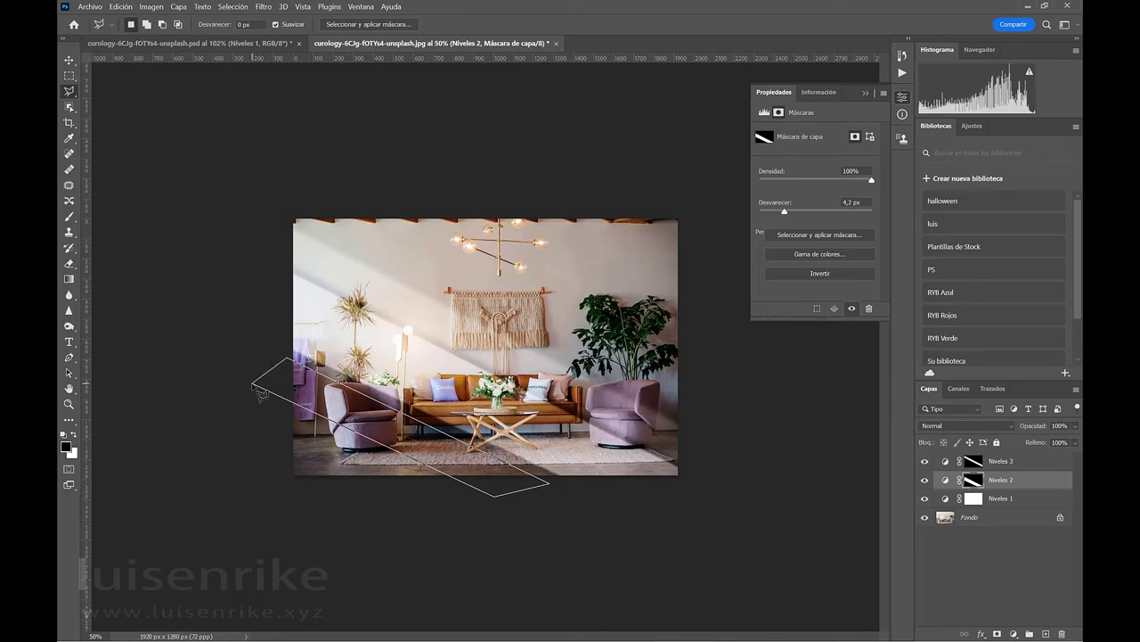
left_click(259, 392)
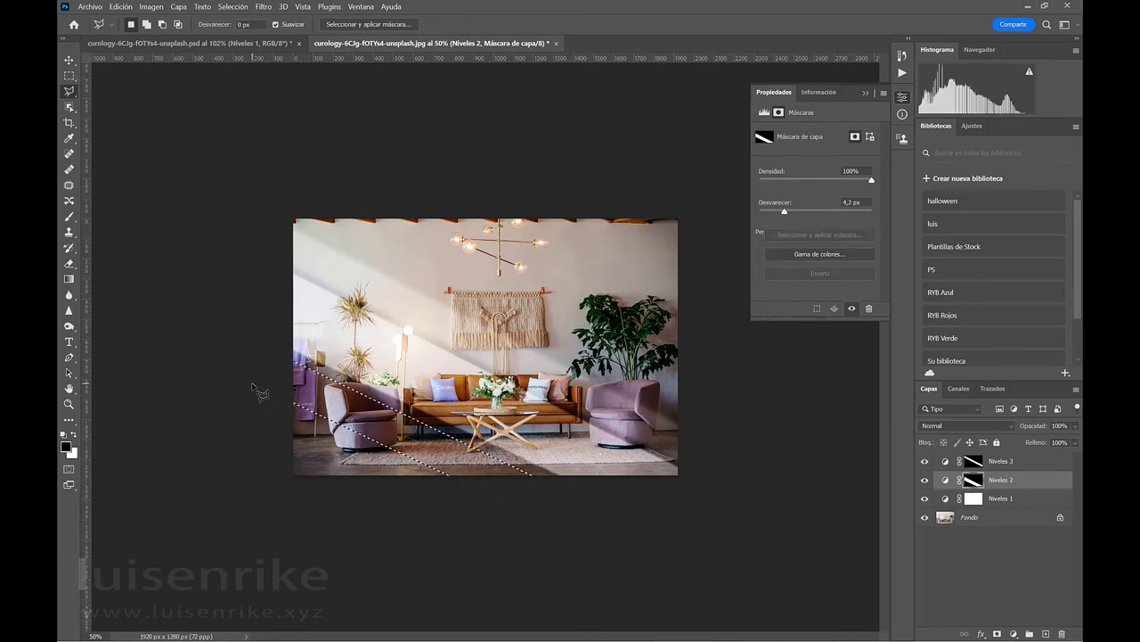
left_click(1013, 634)
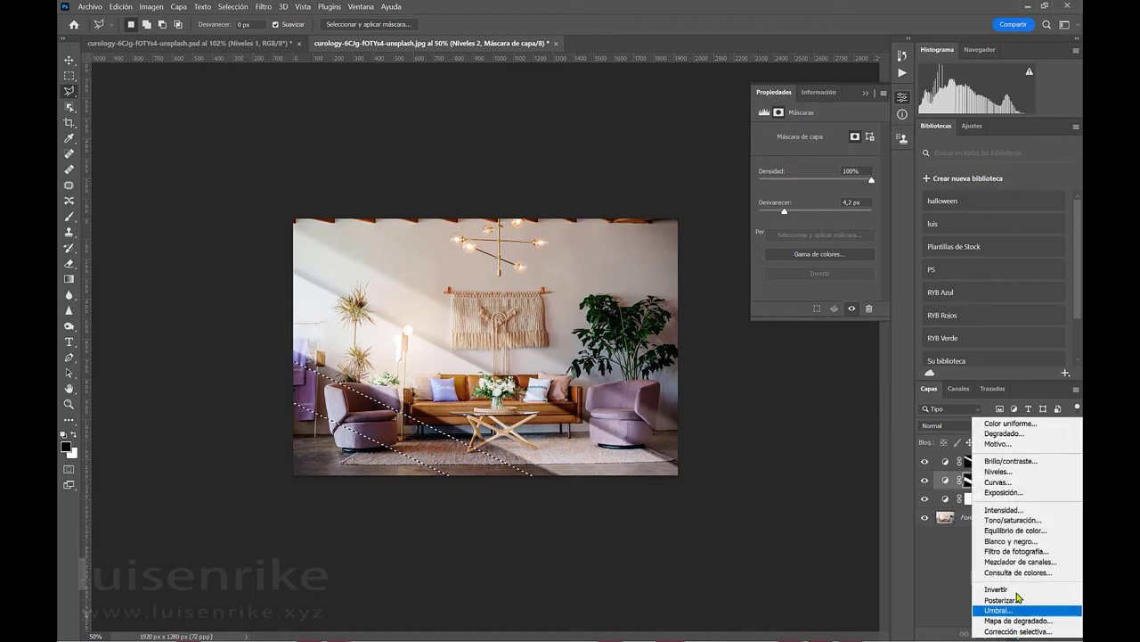
left_click(1021, 472)
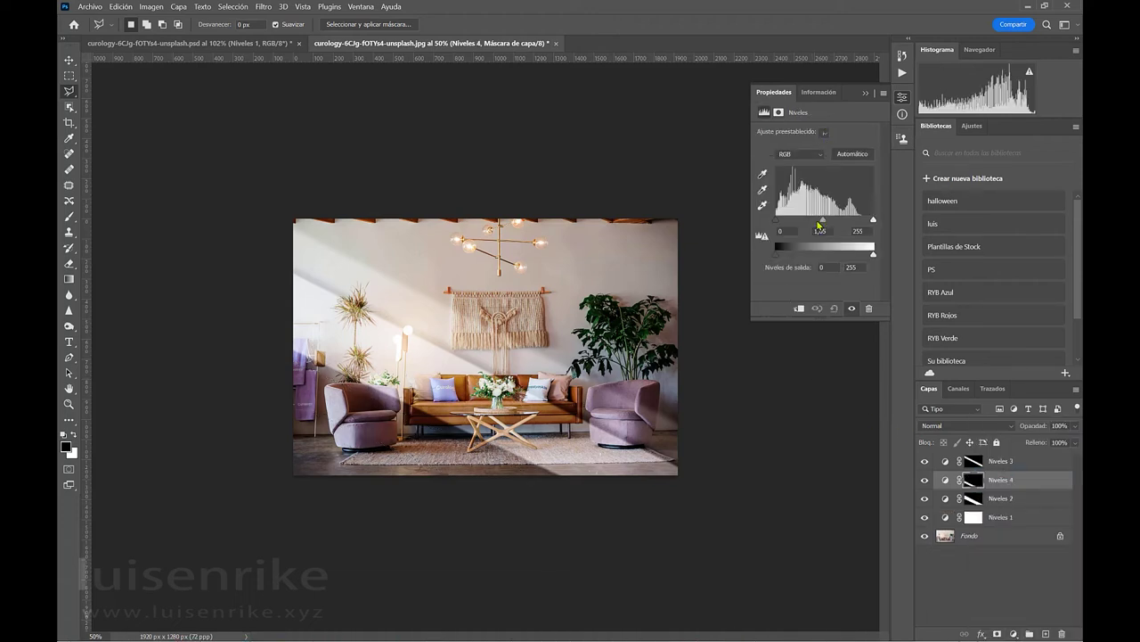
left_click_drag(825, 221, 774, 224)
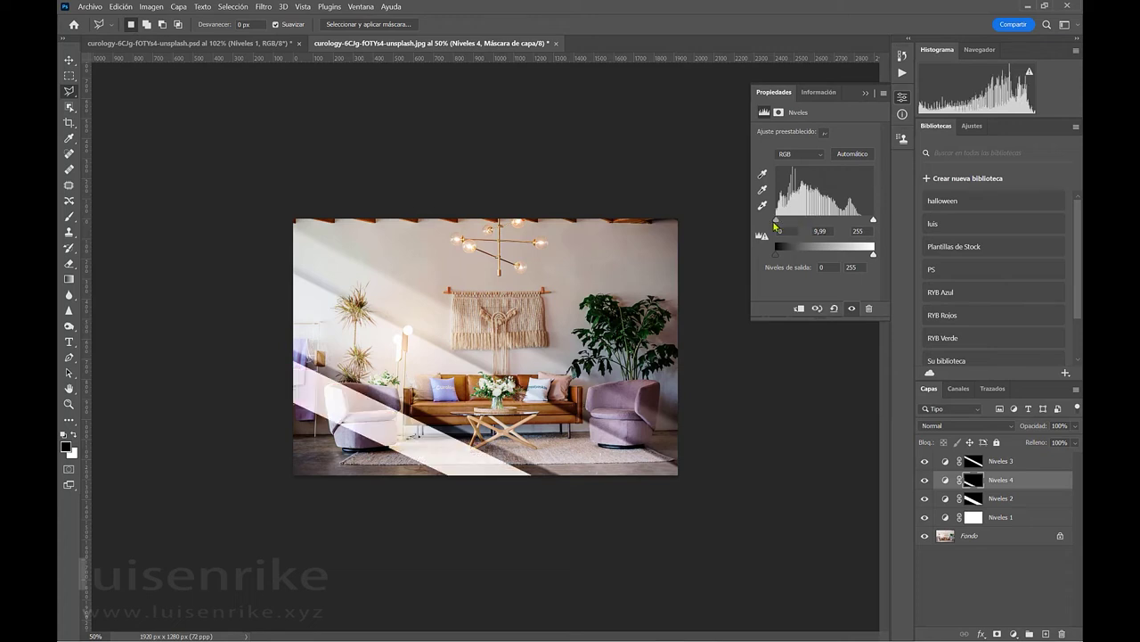
Feather the Niveles 4 mask by 27.4 px and lower that layer's opacity to 70%
left_click(780, 113)
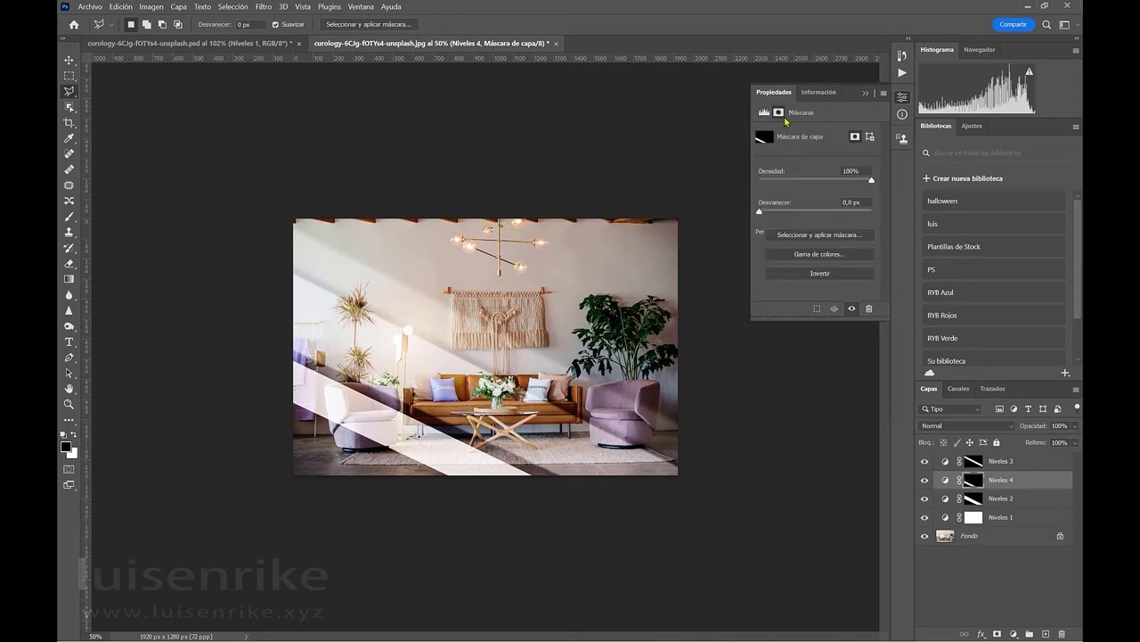
left_click(829, 213)
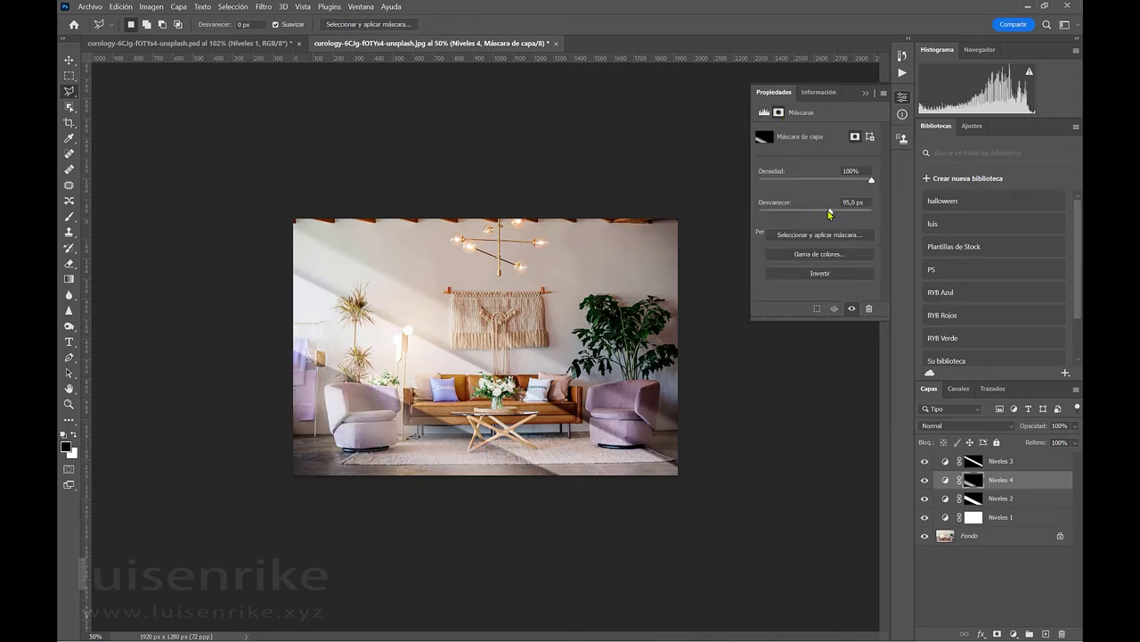
mouse_move(827, 213)
left_mouse_down()
mouse_move(792, 219)
mouse_move(812, 216)
left_mouse_up()
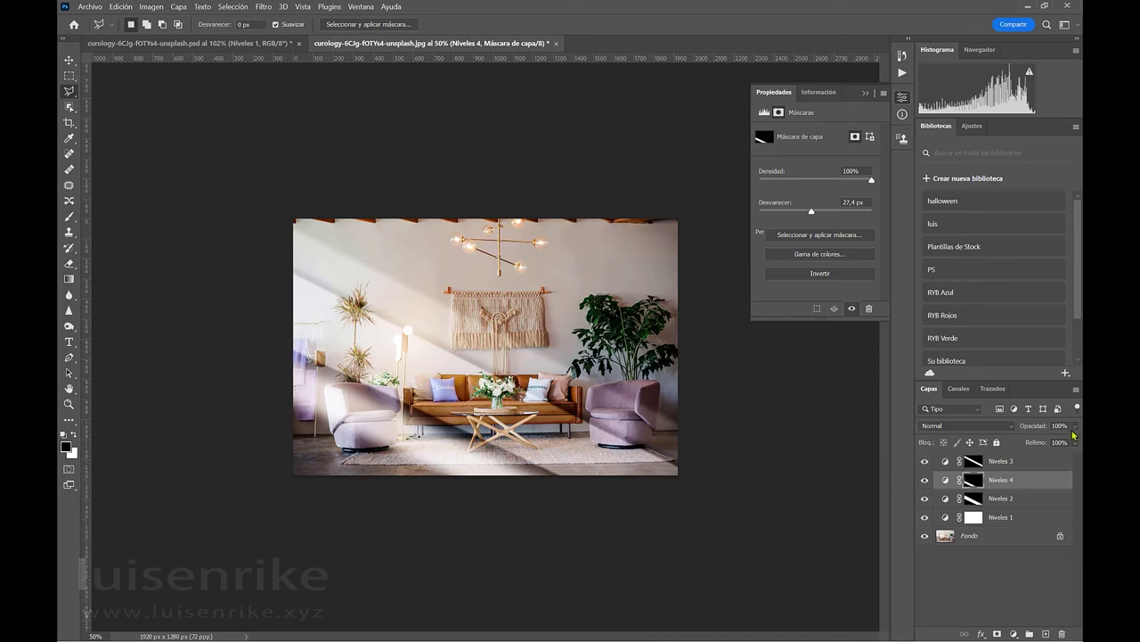
left_click_drag(1075, 427, 1059, 443)
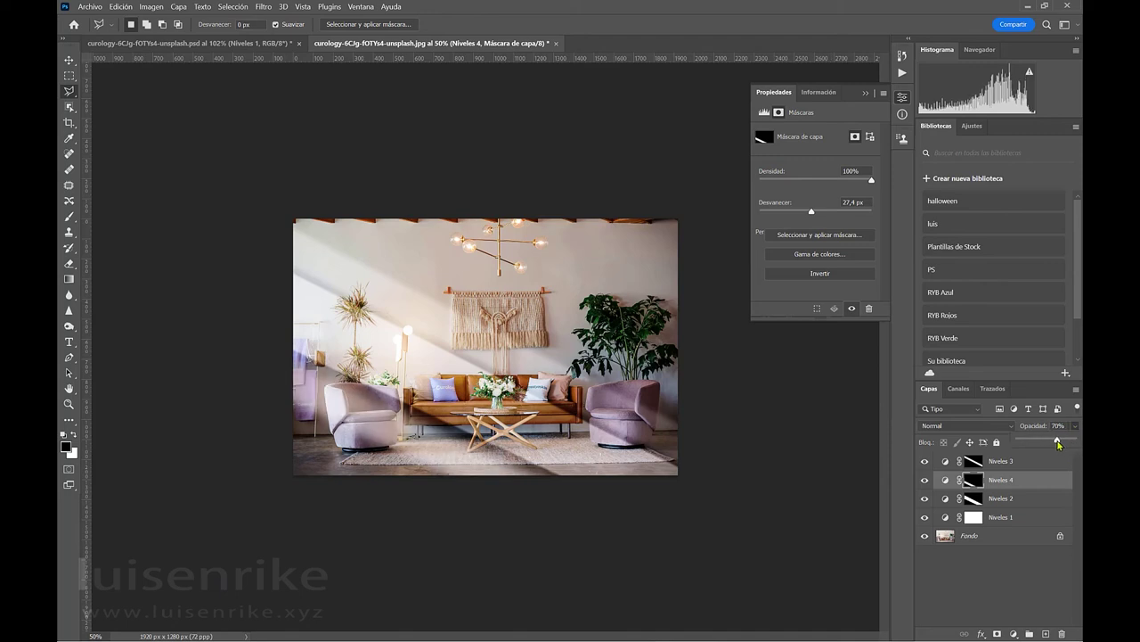
Lower the opacity of the Niveles 2 layer to 84%
left_click(998, 501)
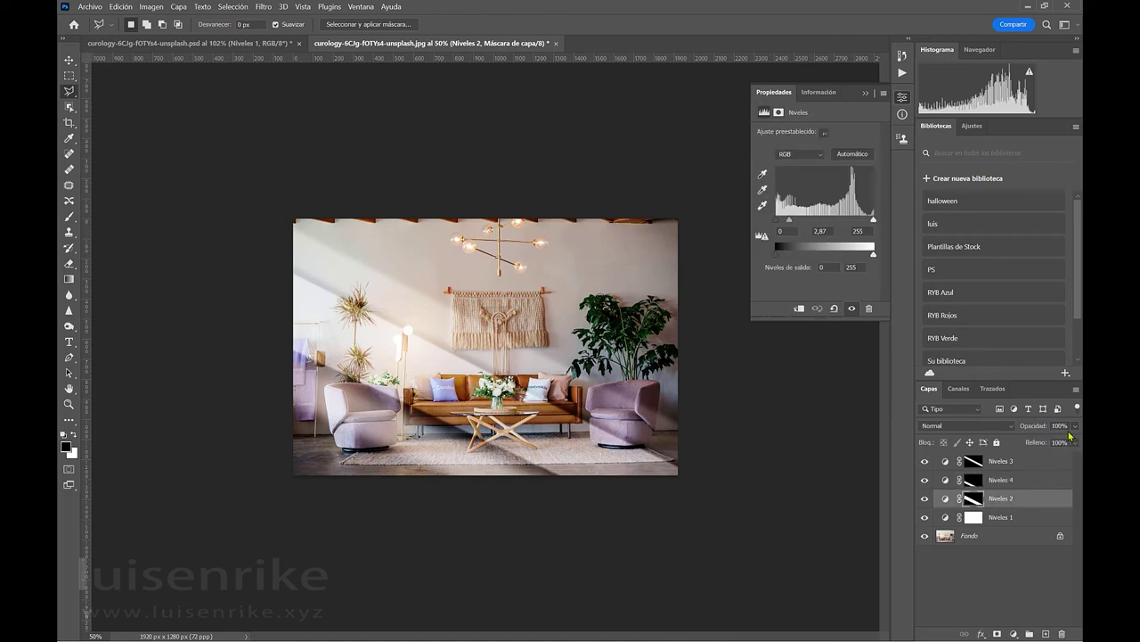
left_click(1075, 426)
left_click_drag(1058, 442, 1066, 445)
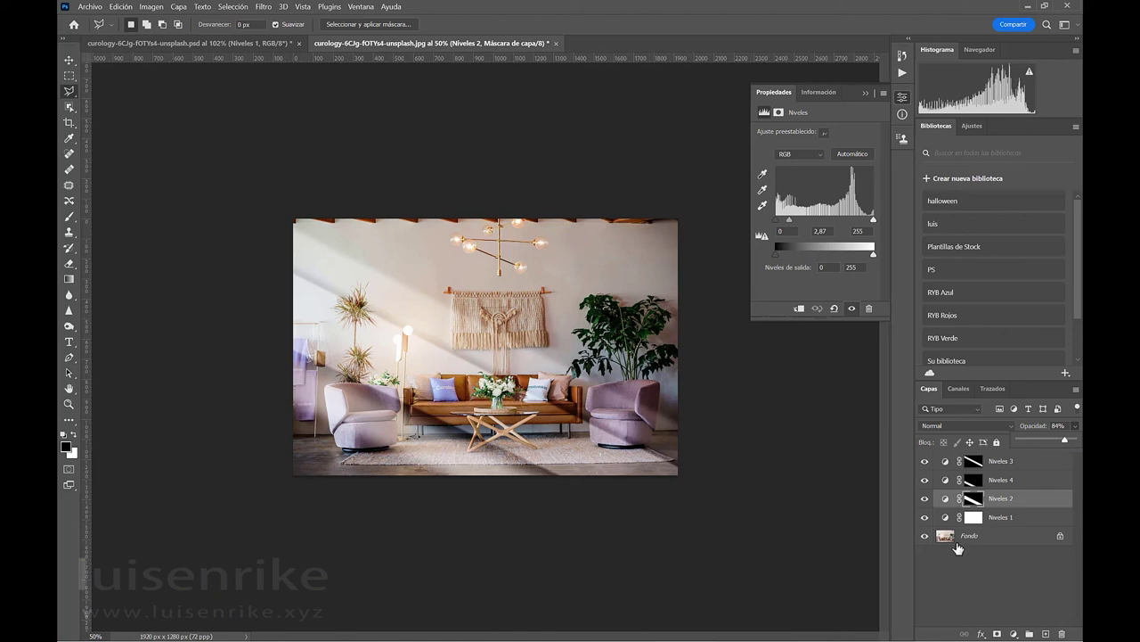
Toggle every layer above Fondo to compare the finished window-light effect with the untouched photo
left_click(925, 538, "alt")
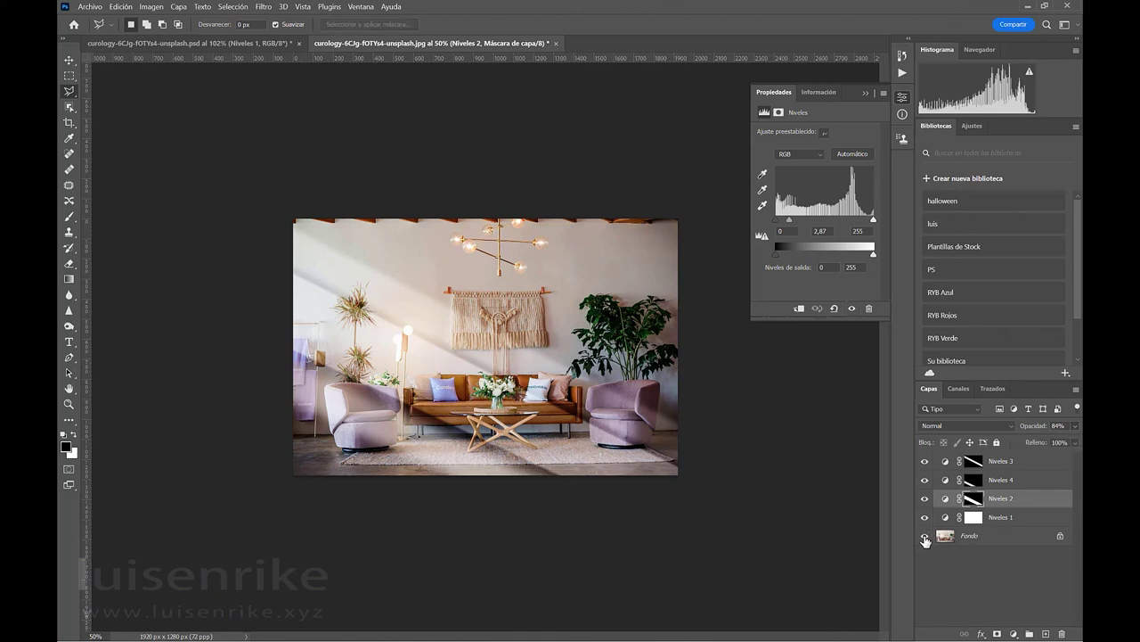
left_click(925, 537, "alt")
left_click(925, 537, "alt")
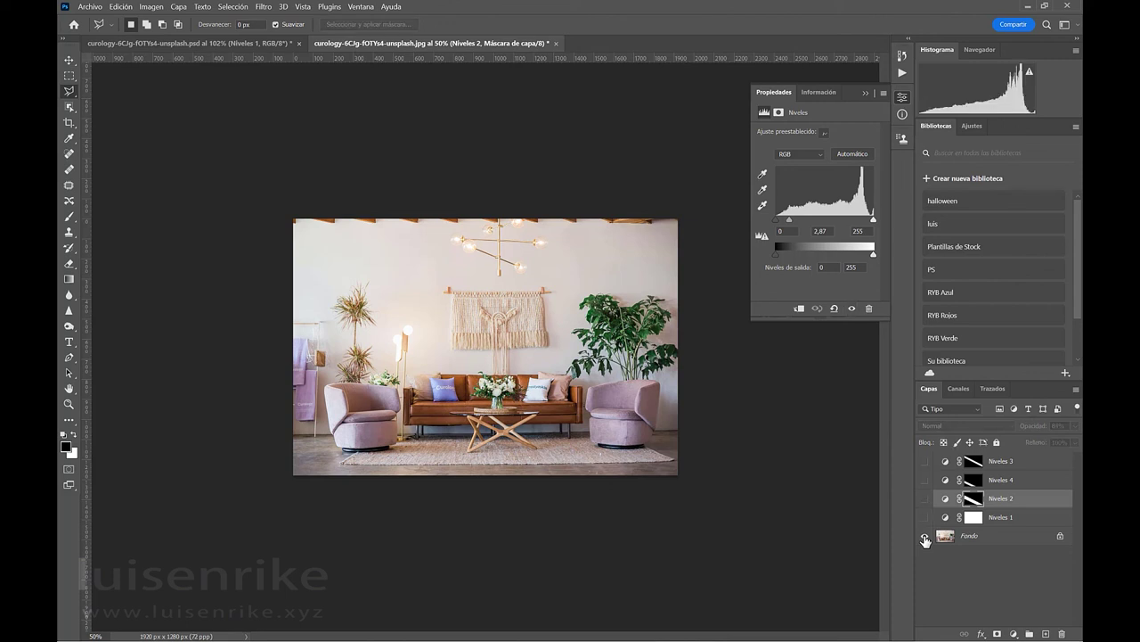
left_click(925, 538, "alt")
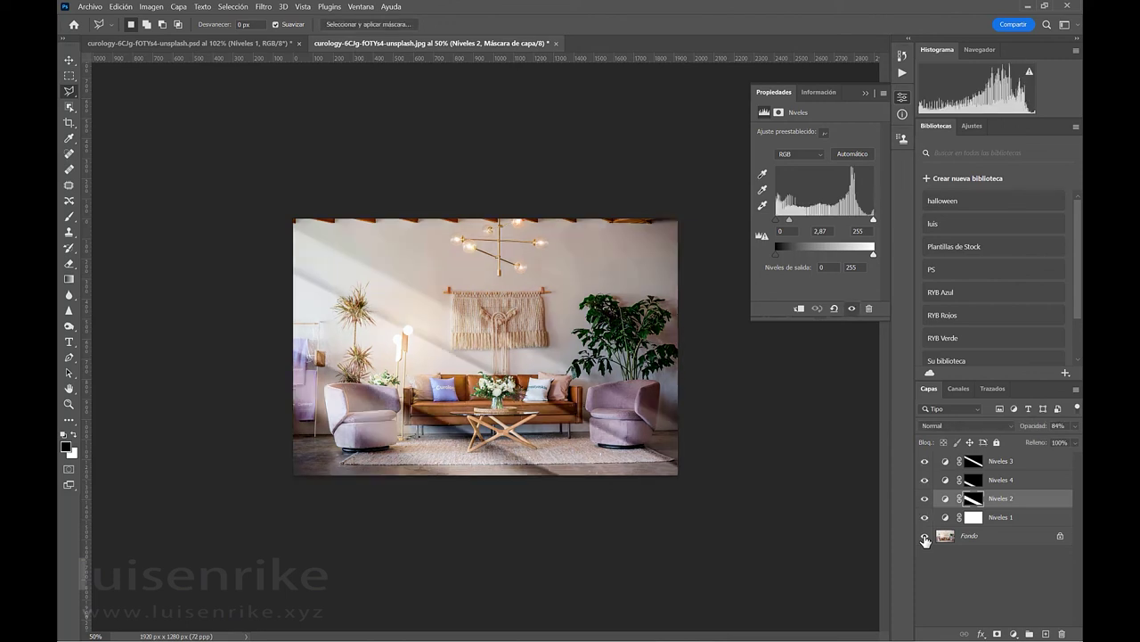